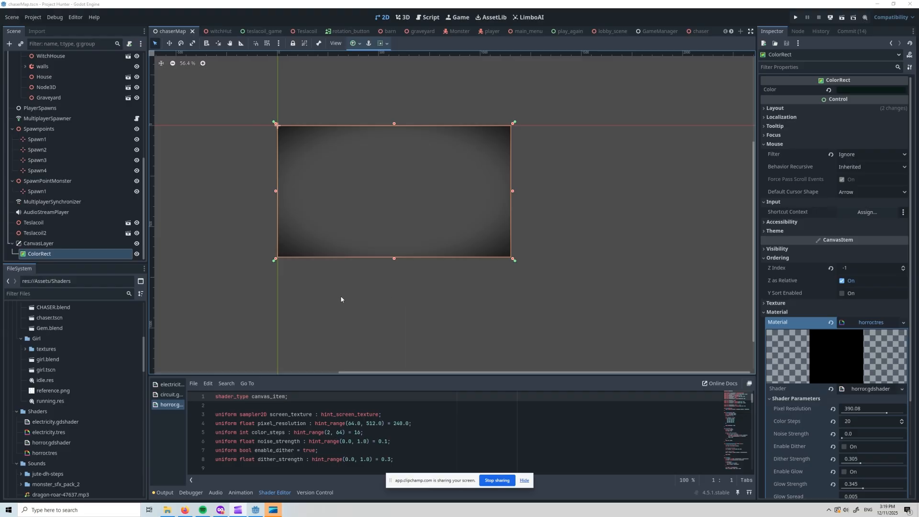
# Step: Create a new ShaderMaterial resource in the Shaders folder and save it as tutorial.tres
pyautogui.moveTo(107, 263); pyautogui.dragTo(108, 190)
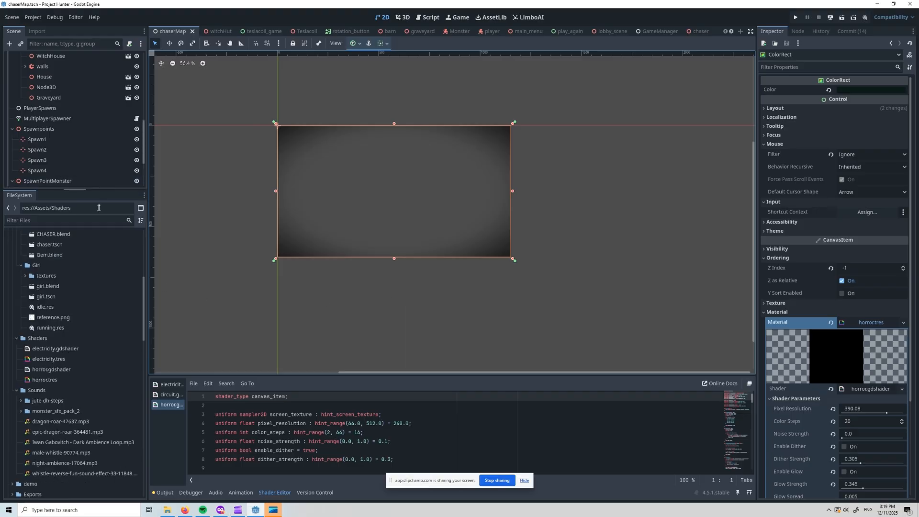
pyautogui.rightClick(42, 338)
pyautogui.moveTo(102, 346)
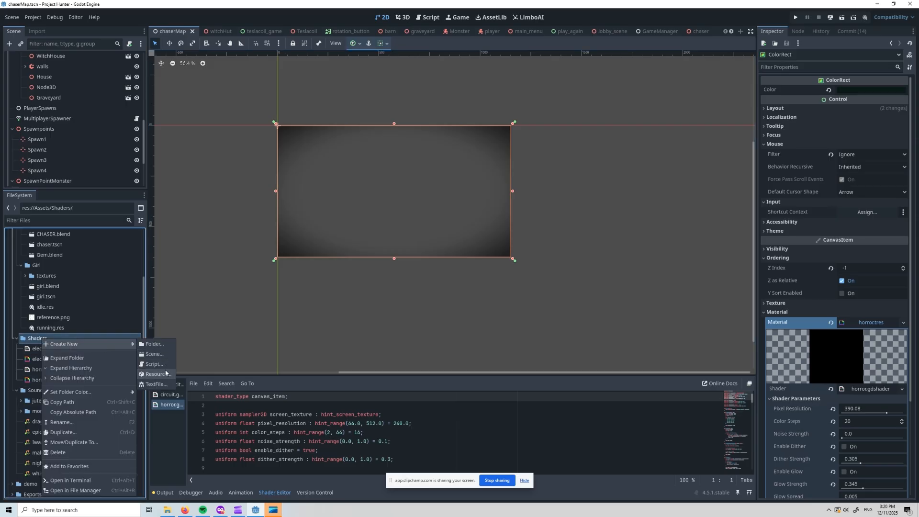
pyautogui.click(155, 375)
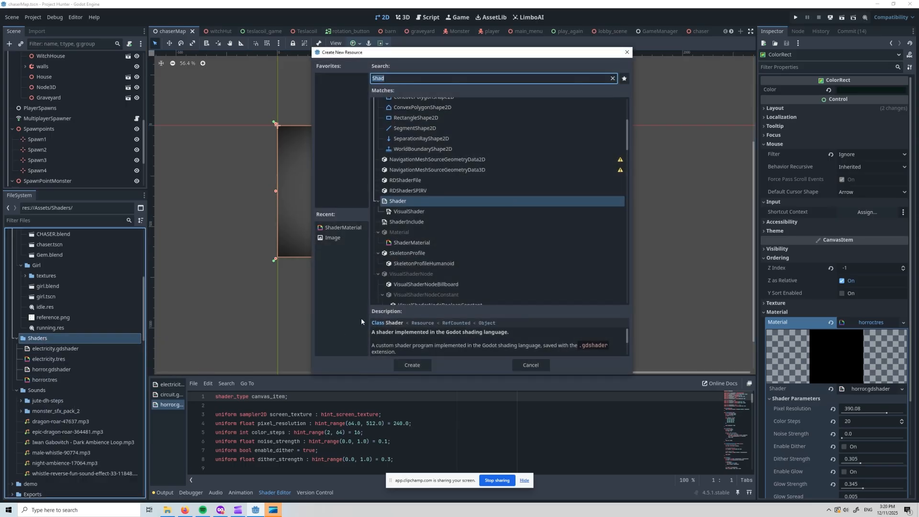
pyautogui.click(416, 243)
pyautogui.click(412, 365)
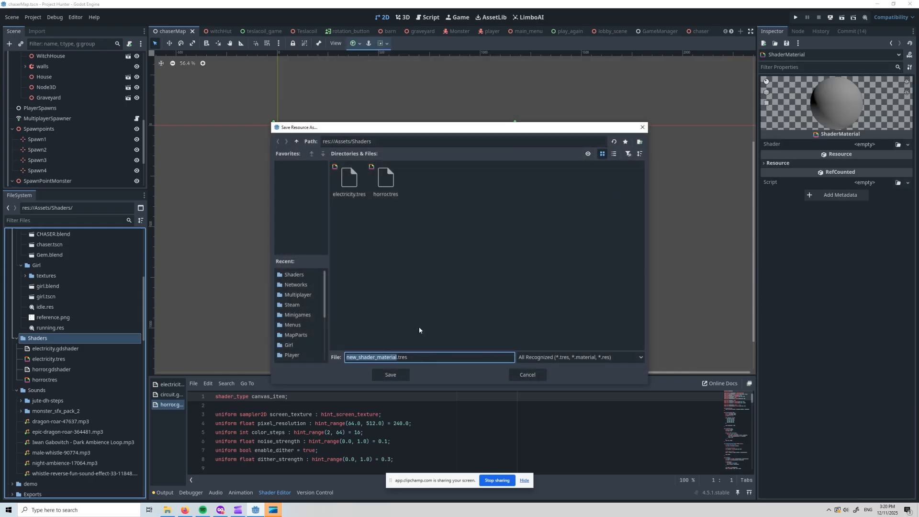
pyautogui.write('tutorial')
pyautogui.click(398, 374)
# Step: Give the tutorial.tres material a new shader file tutorial.gdshader, and open its code in an enlarged shader editor
pyautogui.click(81, 390)
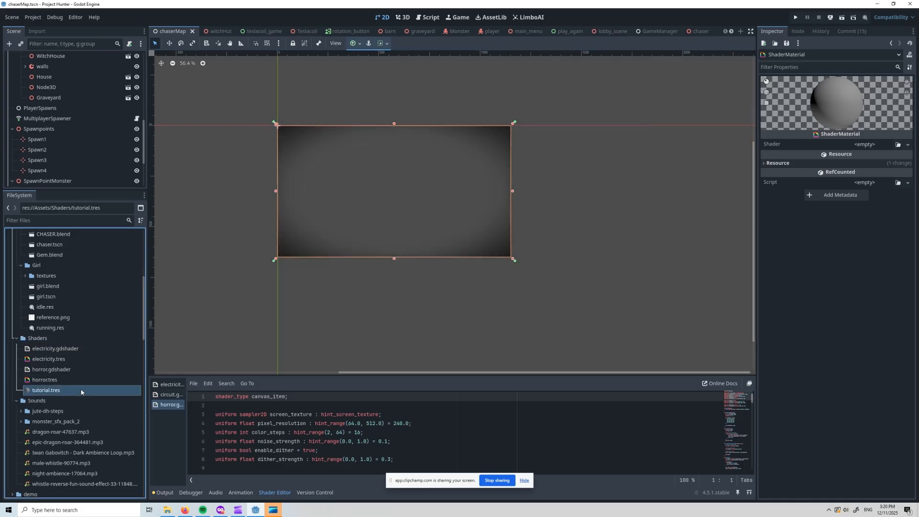
pyautogui.click(872, 144)
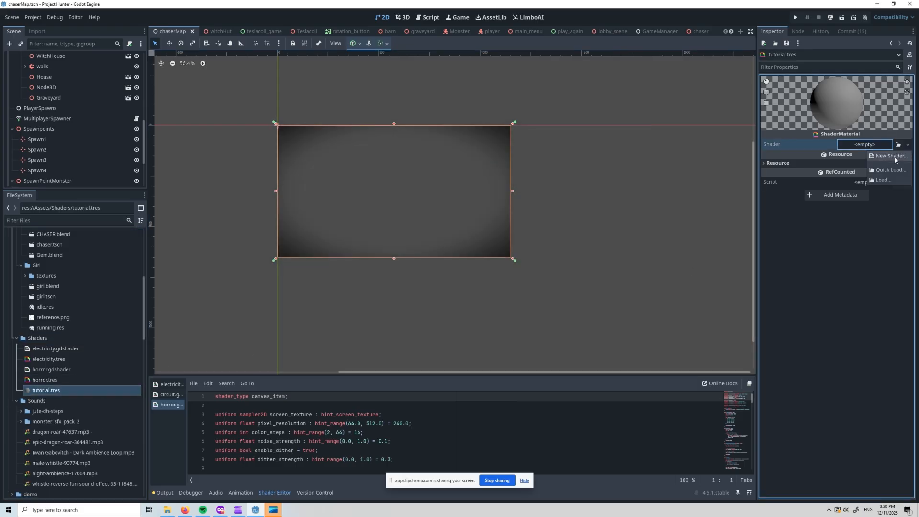
pyautogui.click(887, 156)
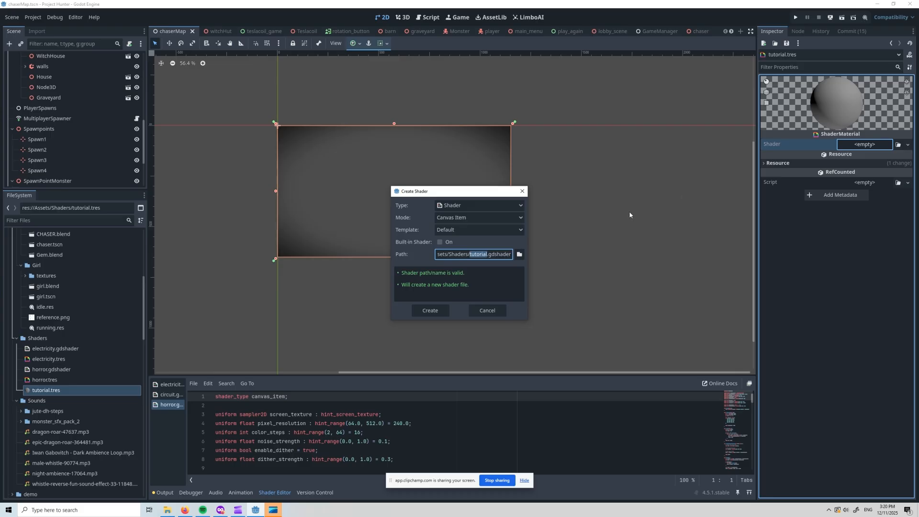
pyautogui.click(430, 309)
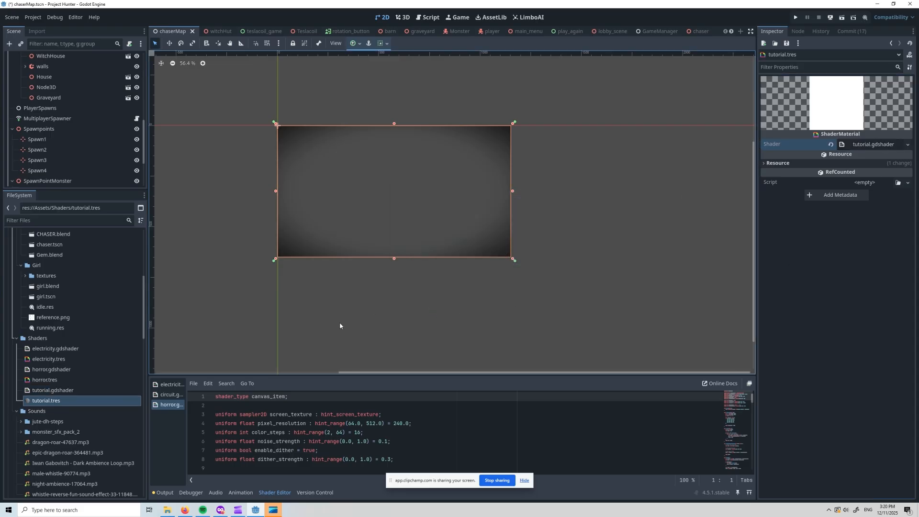
pyautogui.click(873, 144)
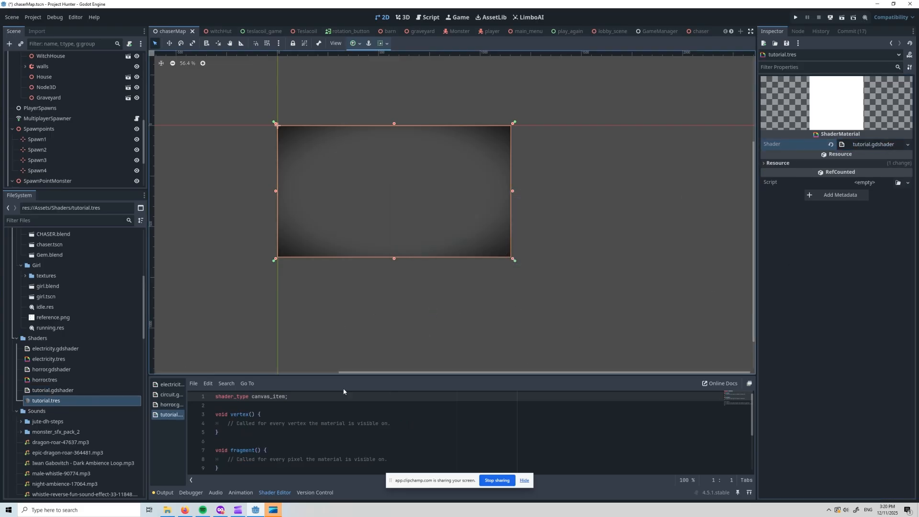
pyautogui.moveTo(373, 377); pyautogui.dragTo(373, 248)
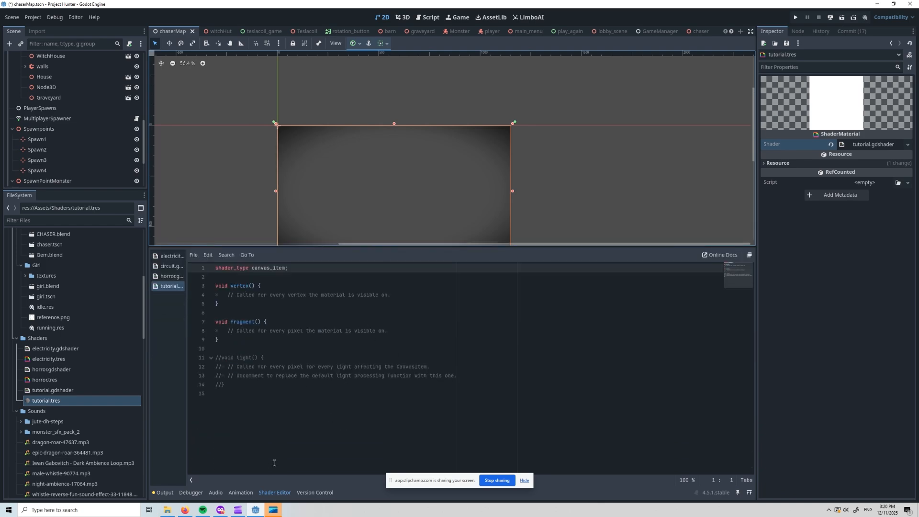
# Step: Switch to the Firefox browser and open the list of all shaders on the Godot Shaders website
pyautogui.click(223, 506)
pyautogui.moveTo(0, 81); pyautogui.dragTo(388, 84)
pyautogui.click(592, 88)
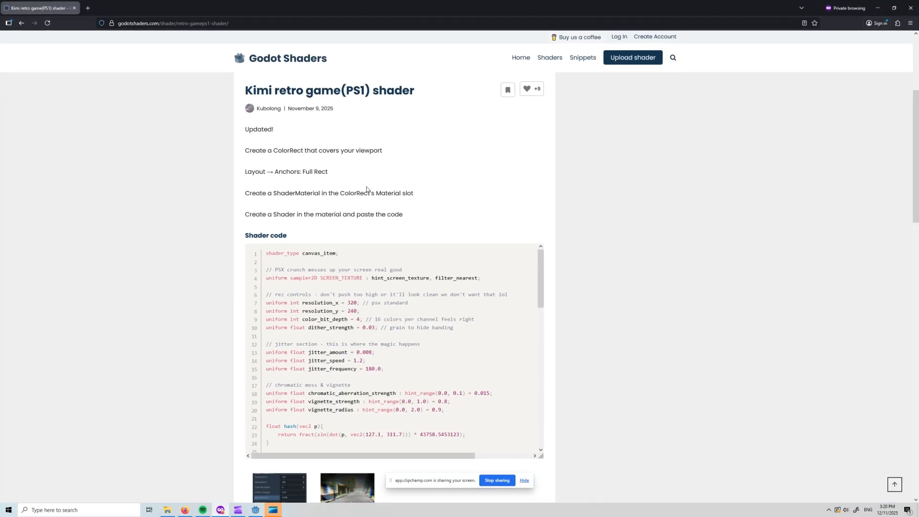
pyautogui.click(22, 23)
pyautogui.scroll(-3, 449, 329)
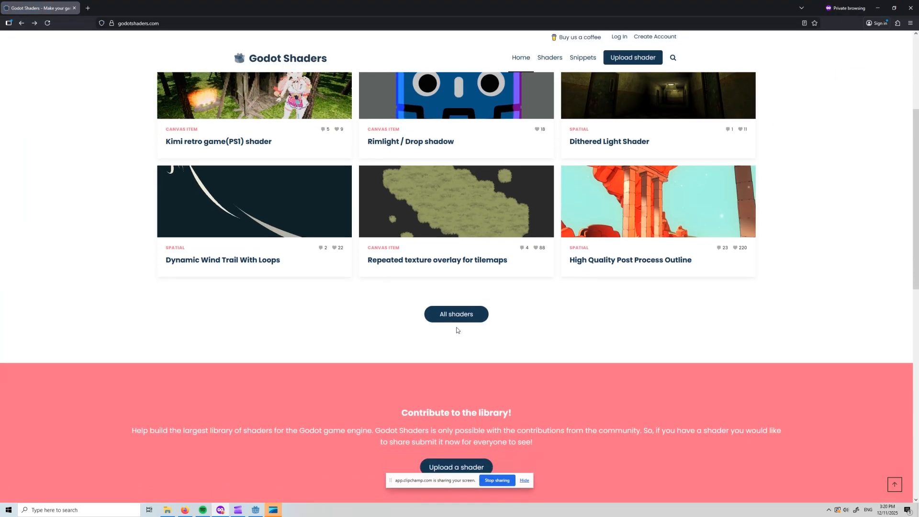
pyautogui.click(465, 320)
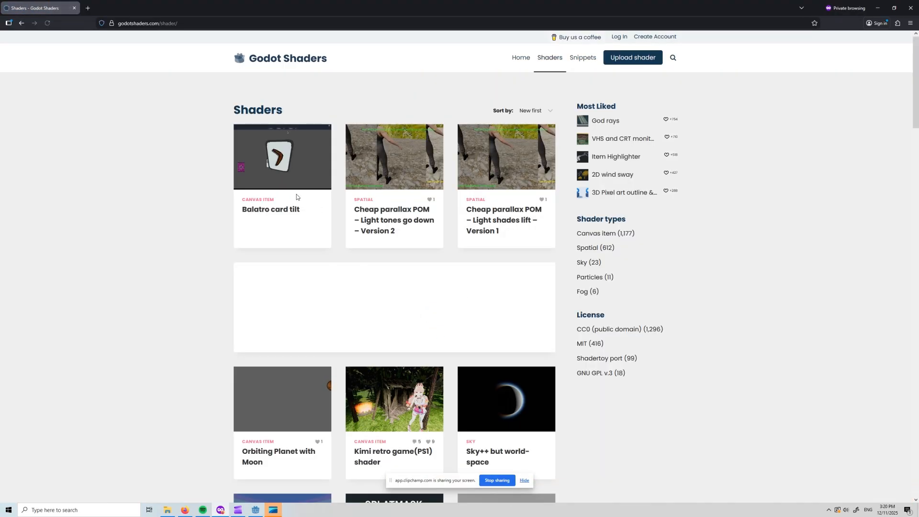
# Step: Open the Soft Retro with Blur shader page and copy its shader code
pyautogui.scroll(-3, 405, 205)
pyautogui.scroll(-2, 405, 205)
pyautogui.click(282, 278)
pyautogui.scroll(-6, 350, 270)
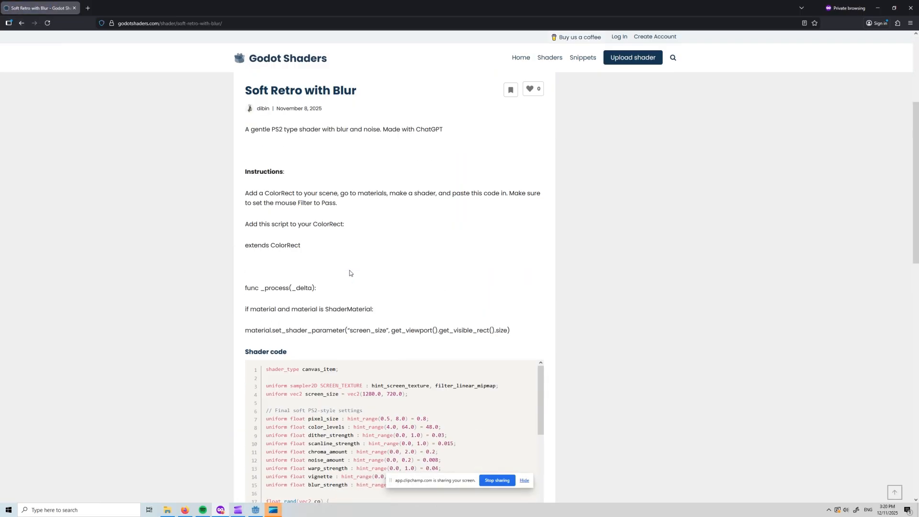
pyautogui.click(523, 188)
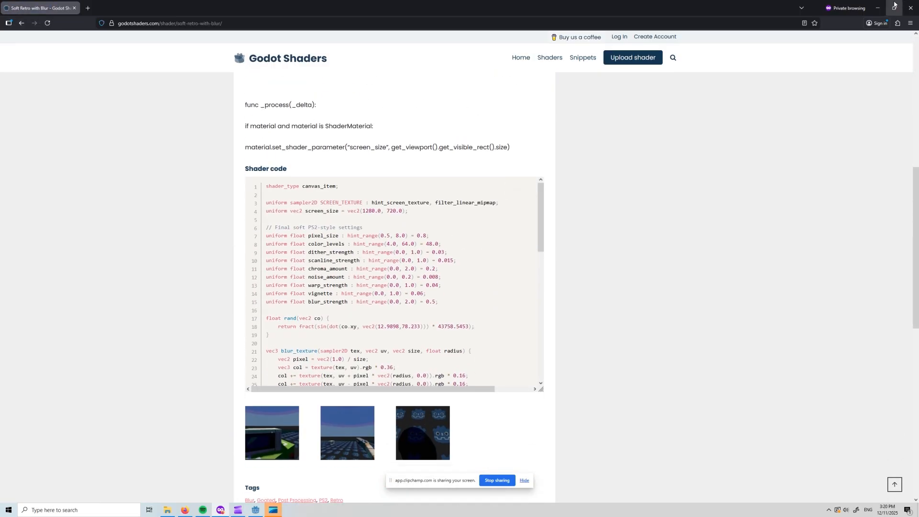
# Step: Return to Godot and replace all default code in tutorial.gdshader with the copied shader code
pyautogui.click(878, 7)
pyautogui.click(377, 375)
pyautogui.hotkey('ctrl', 'a')
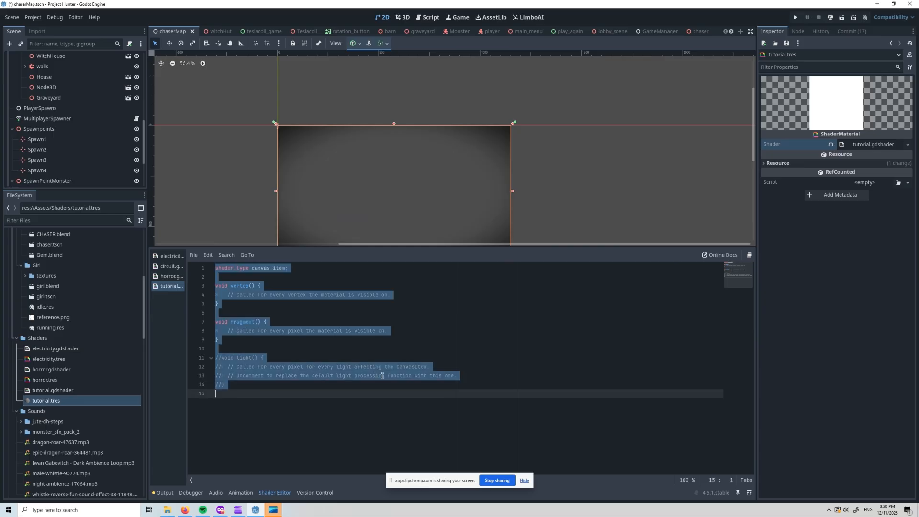
pyautogui.hotkey('ctrl', 'v')
pyautogui.press('Return')
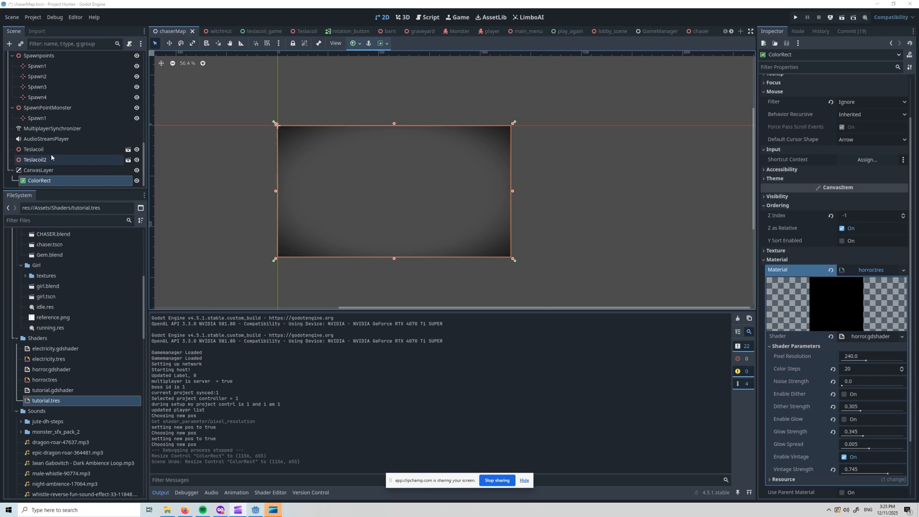
# Step: Examine the ChaserMap root scene in the 3D view, and its CanvasLayer with the ColorRect child
pyautogui.click(53, 170)
pyautogui.scroll(10, 88, 151)
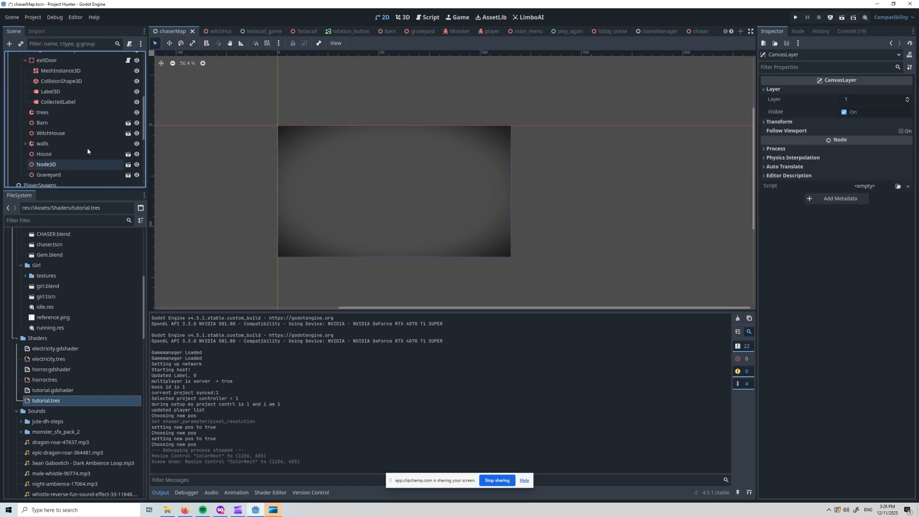
pyautogui.click(34, 57)
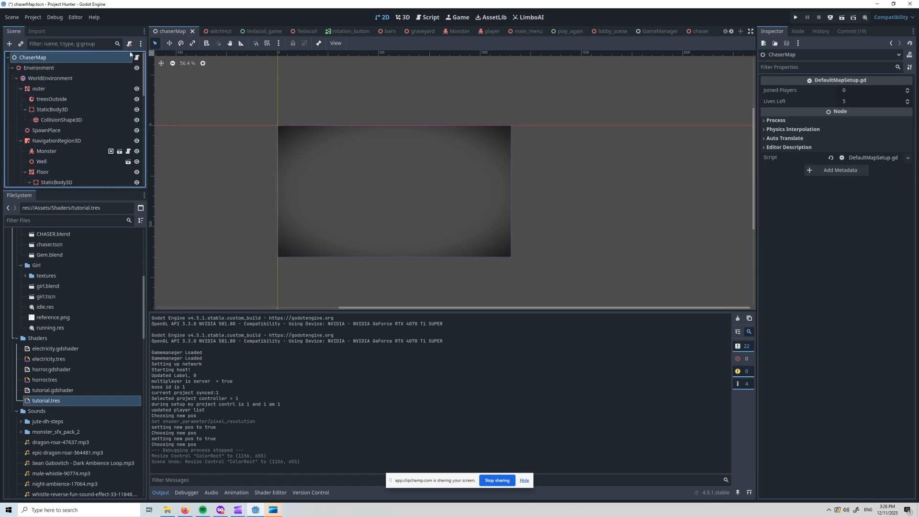
pyautogui.click(402, 18)
pyautogui.moveTo(471, 158)
pyautogui.mouseDown(button='middle')
pyautogui.moveTo(475, 184)
pyautogui.moveTo(467, 147)
pyautogui.mouseUp(button='middle')
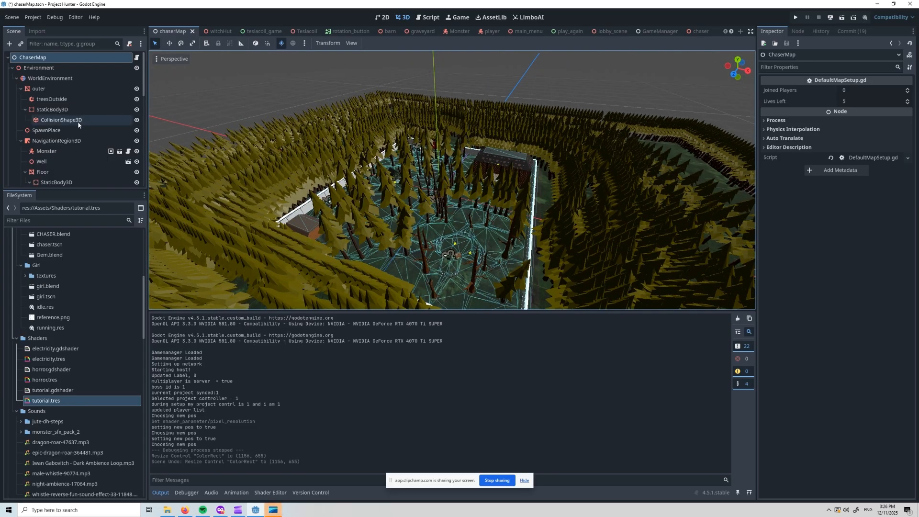
pyautogui.scroll(-10, 80, 129)
pyautogui.scroll(-5, 71, 143)
pyautogui.click(50, 171)
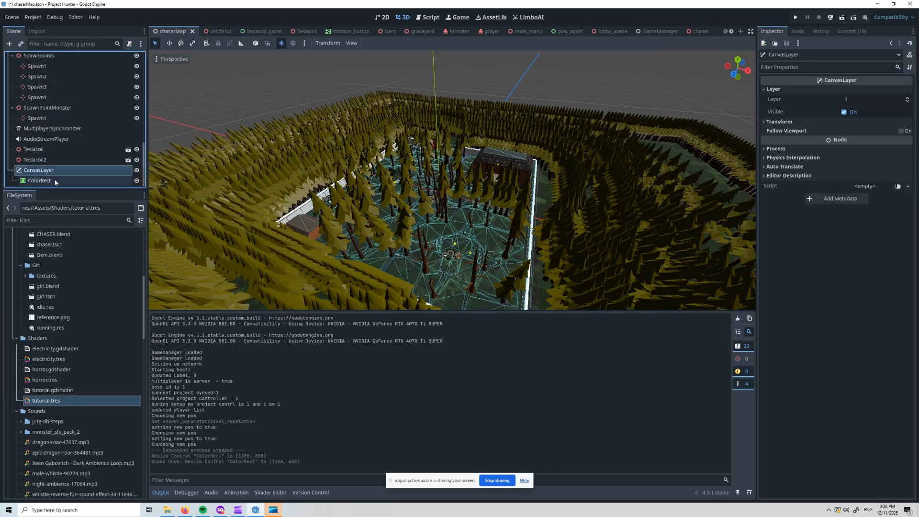
pyautogui.click(55, 181)
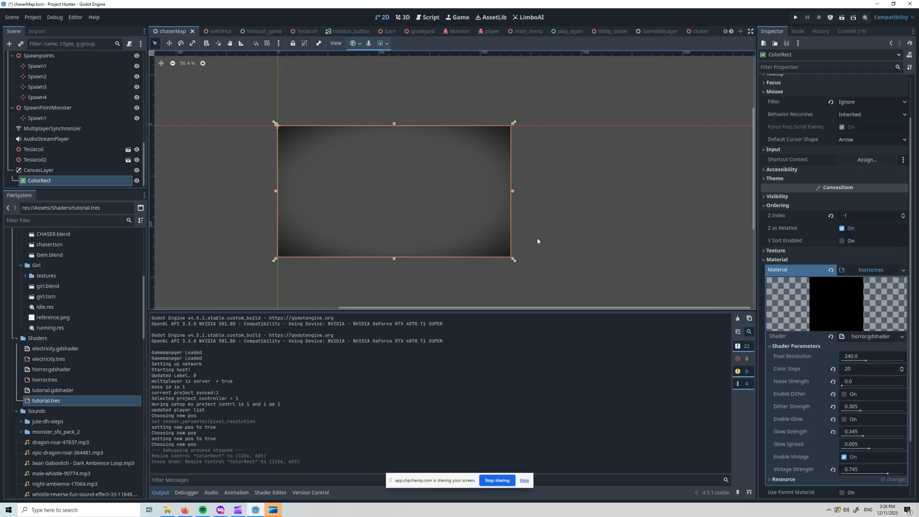
# Step: Try shrinking the ColorRect to about 583 by 322 pixels, and undo the resize
pyautogui.moveTo(514, 259); pyautogui.dragTo(397, 192)
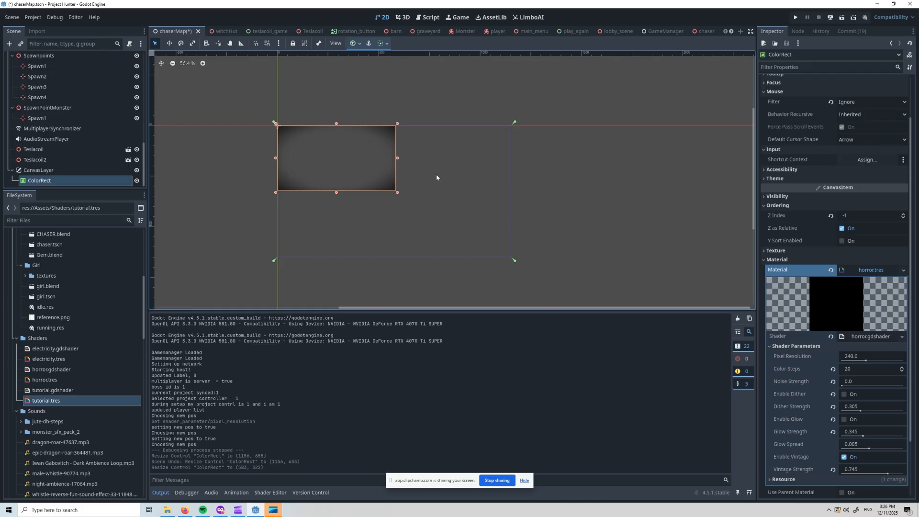
pyautogui.hotkey('ctrl', 'z')
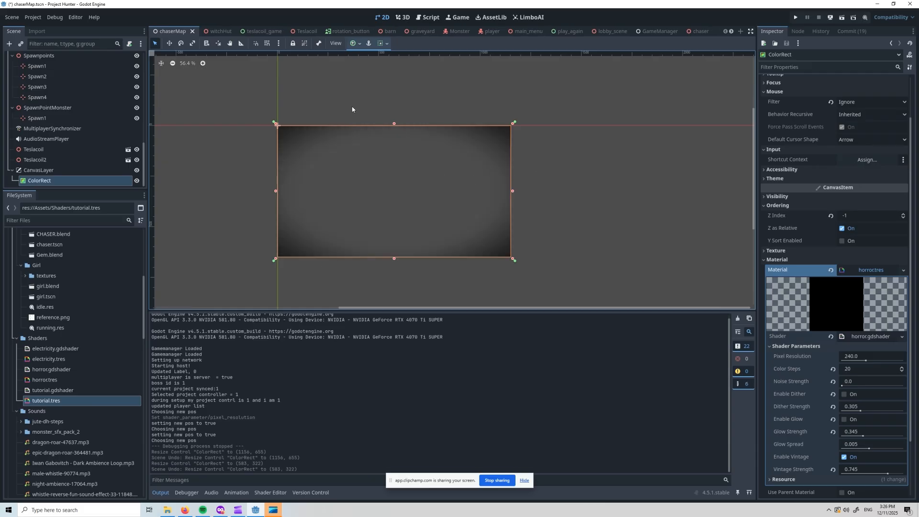
# Step: Run the project, host a game and start Case 1 to see the horror shader in play
pyautogui.click(50, 171)
pyautogui.click(49, 181)
pyautogui.press('F5')
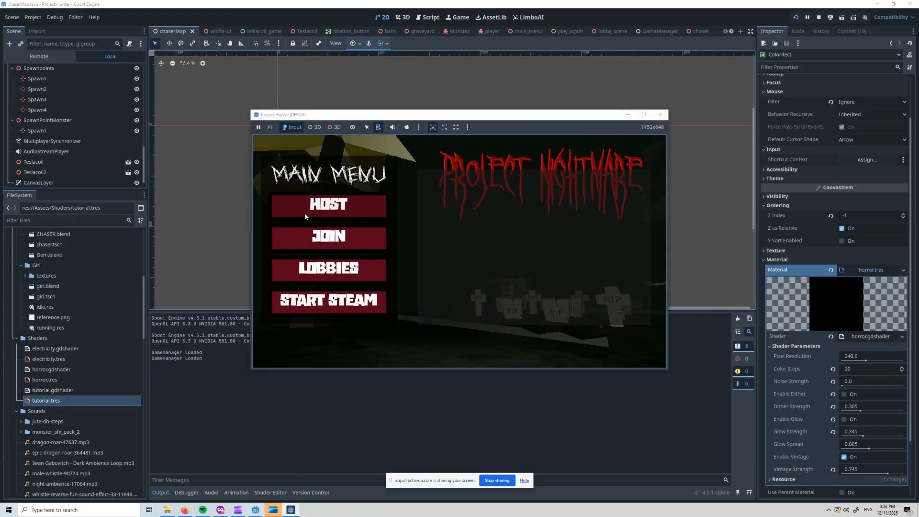
pyautogui.click(306, 211)
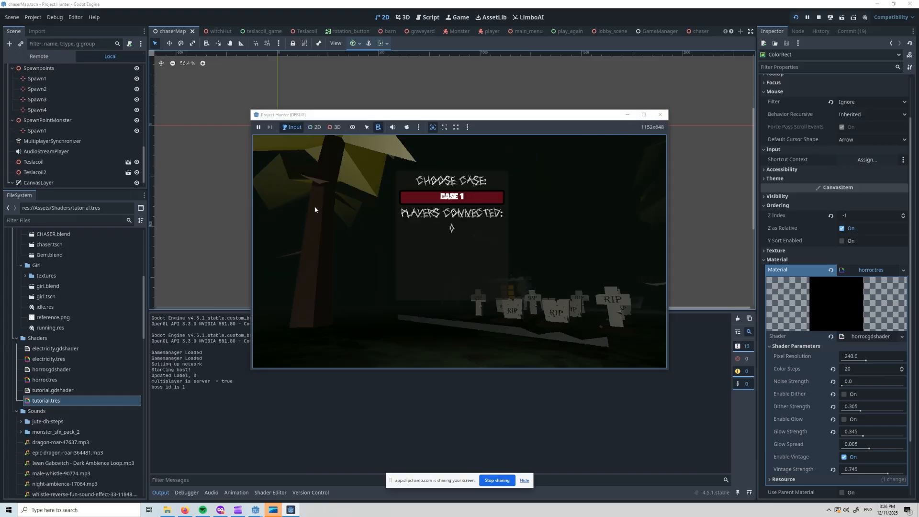
pyautogui.click(439, 201)
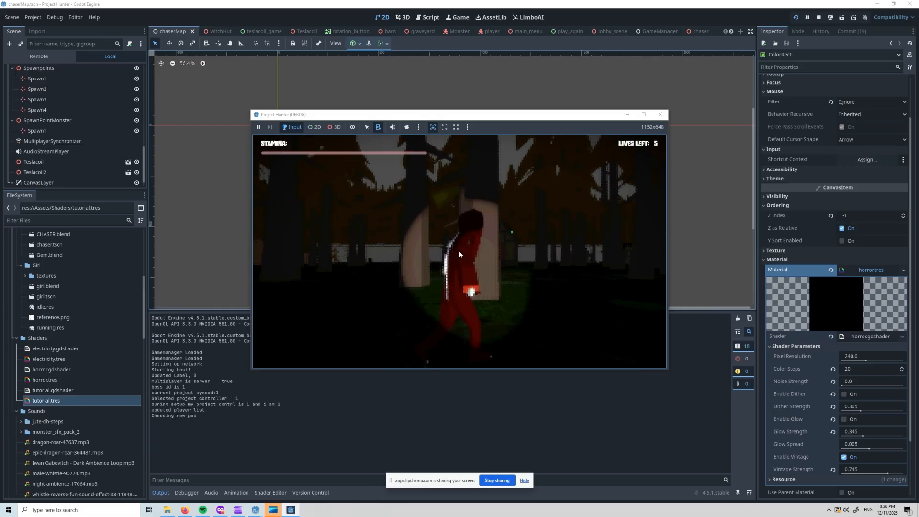
# Step: Lower the ColorRect shader's Pixel Resolution to about 69, check the effect in the running game and stop the project
pyautogui.press('super')
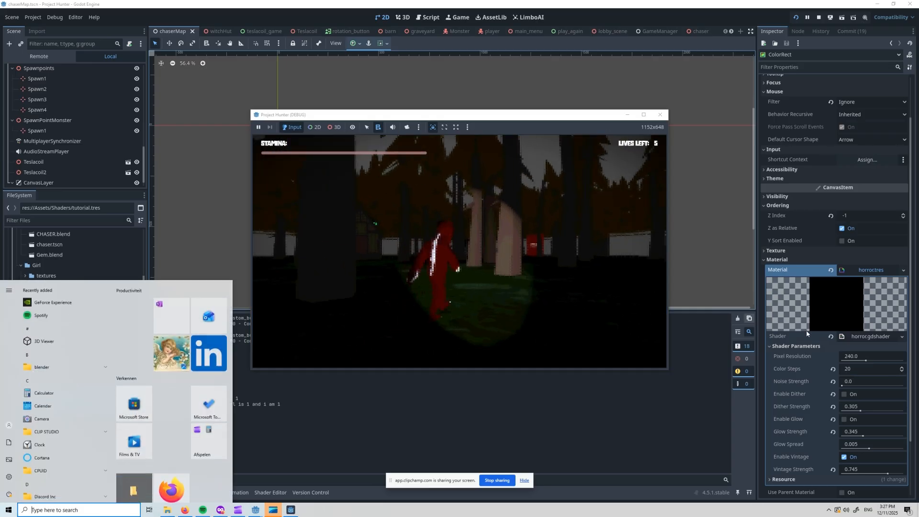
pyautogui.moveTo(866, 361); pyautogui.dragTo(842, 361)
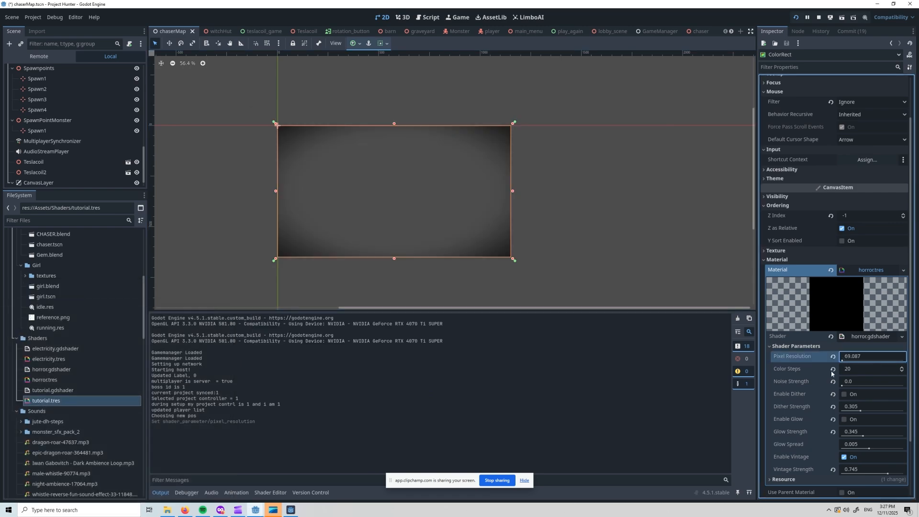
pyautogui.moveTo(292, 508)
pyautogui.click(316, 476)
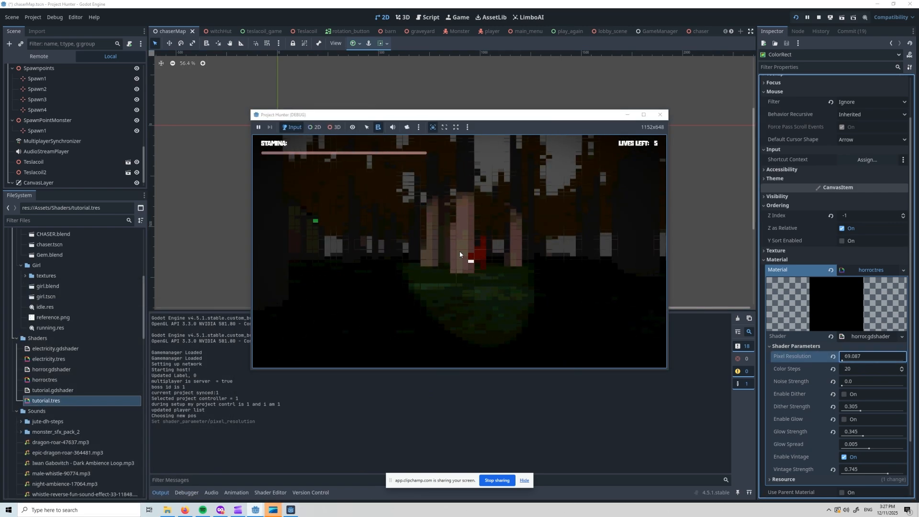
pyautogui.press('super')
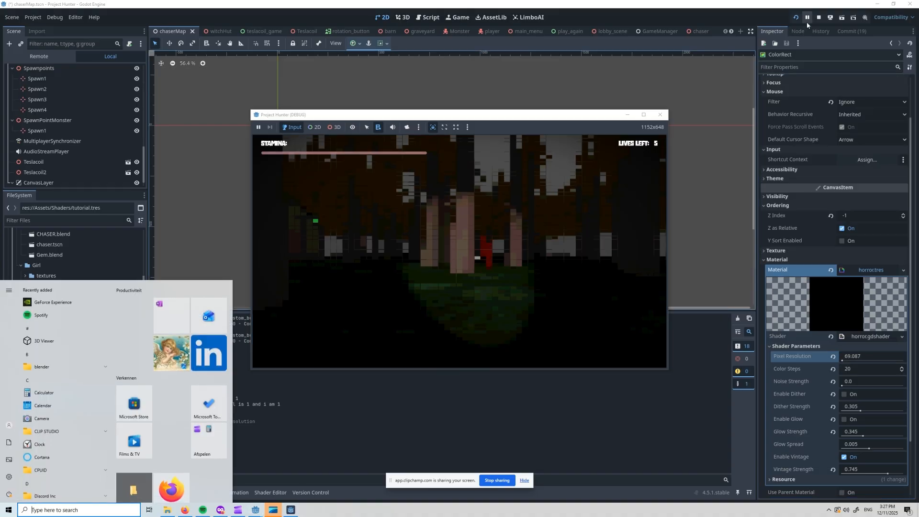
pyautogui.click(818, 18)
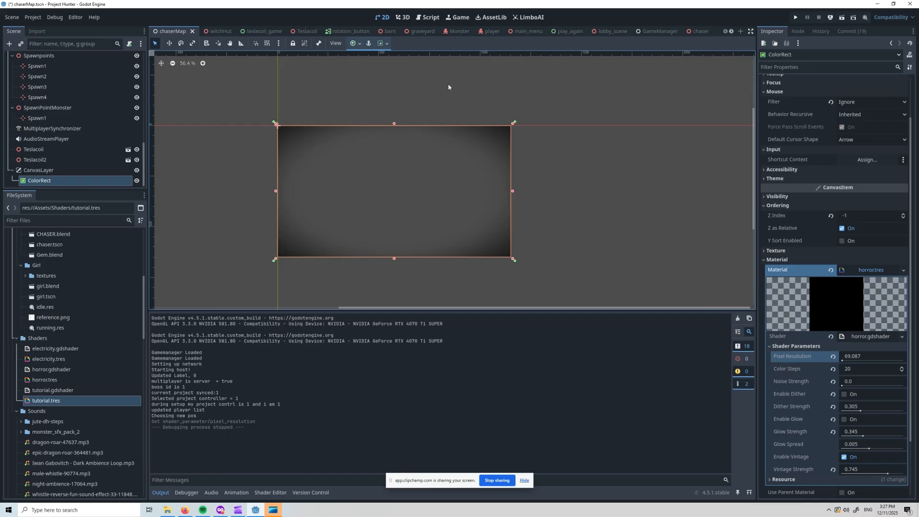
# Step: Examine the Layer property of the player scene's CanvasLayer, and return to the chaserMap scene
pyautogui.click(489, 31)
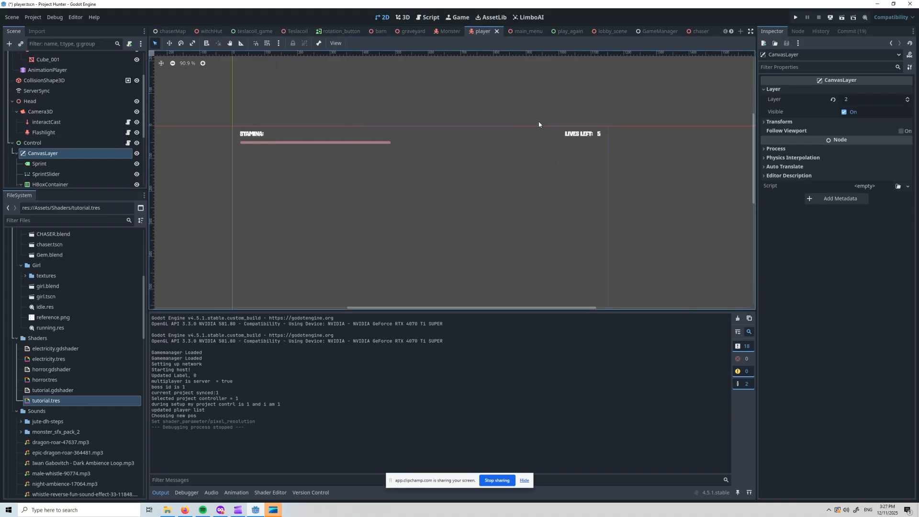
pyautogui.click(46, 164)
pyautogui.click(47, 154)
pyautogui.moveTo(770, 101)
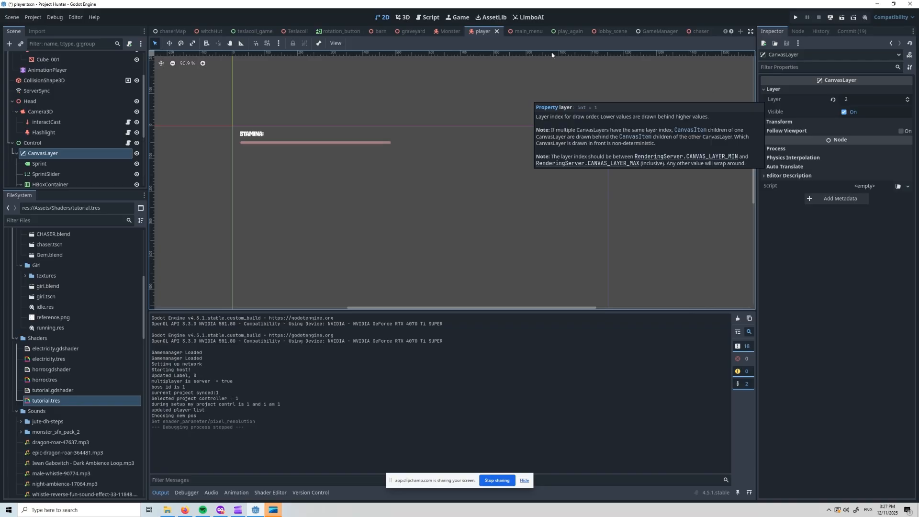
pyautogui.click(170, 31)
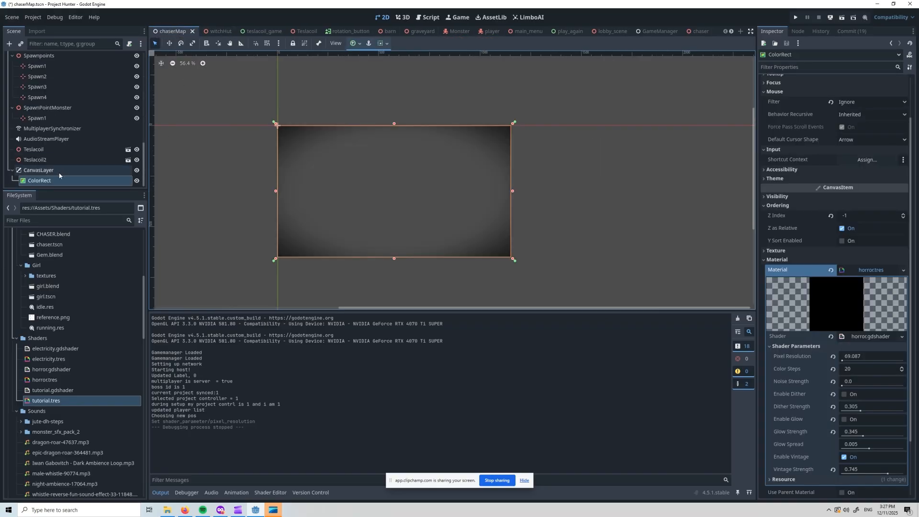